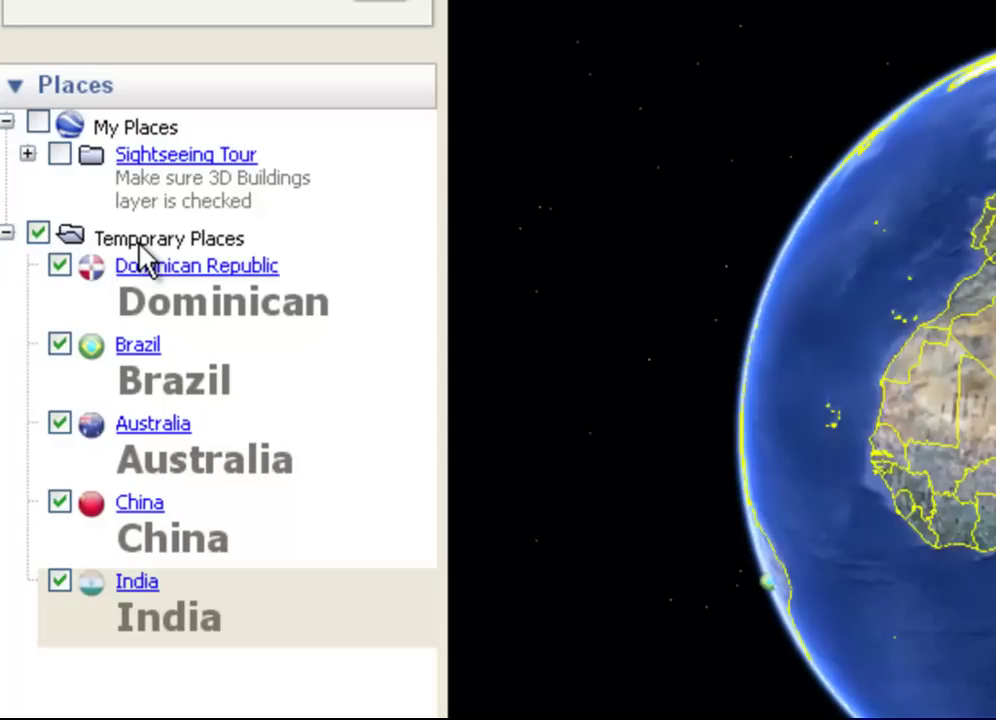
Add a new folder named 'Project 1' under Temporary Places.
left_click(140, 242)
right_click(140, 242)
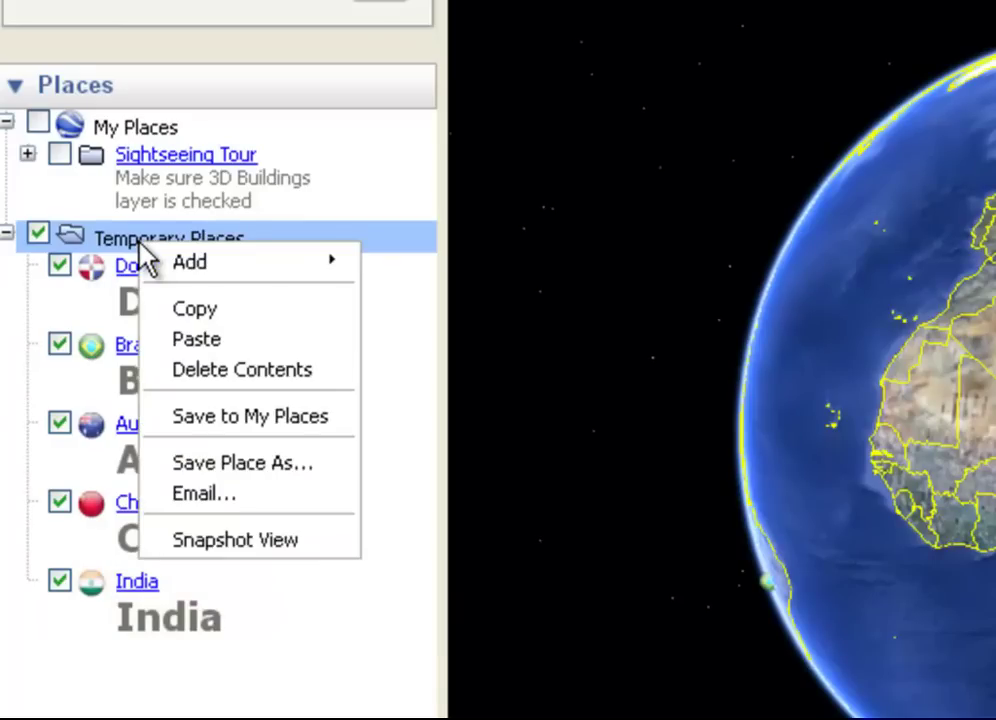
mouse_move(168, 258)
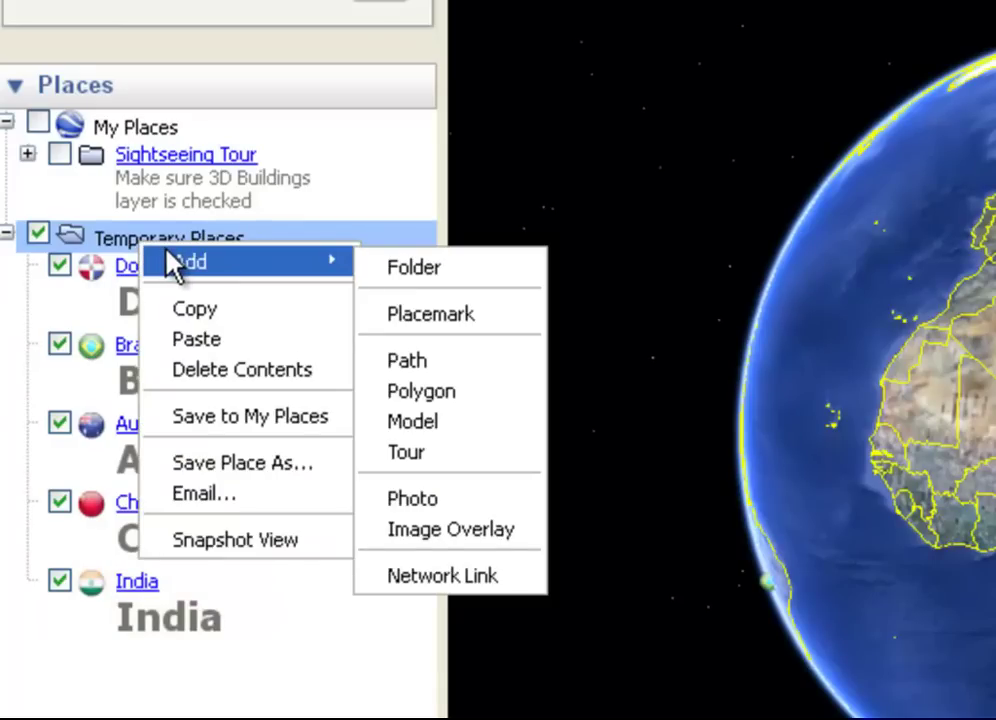
left_click(393, 268)
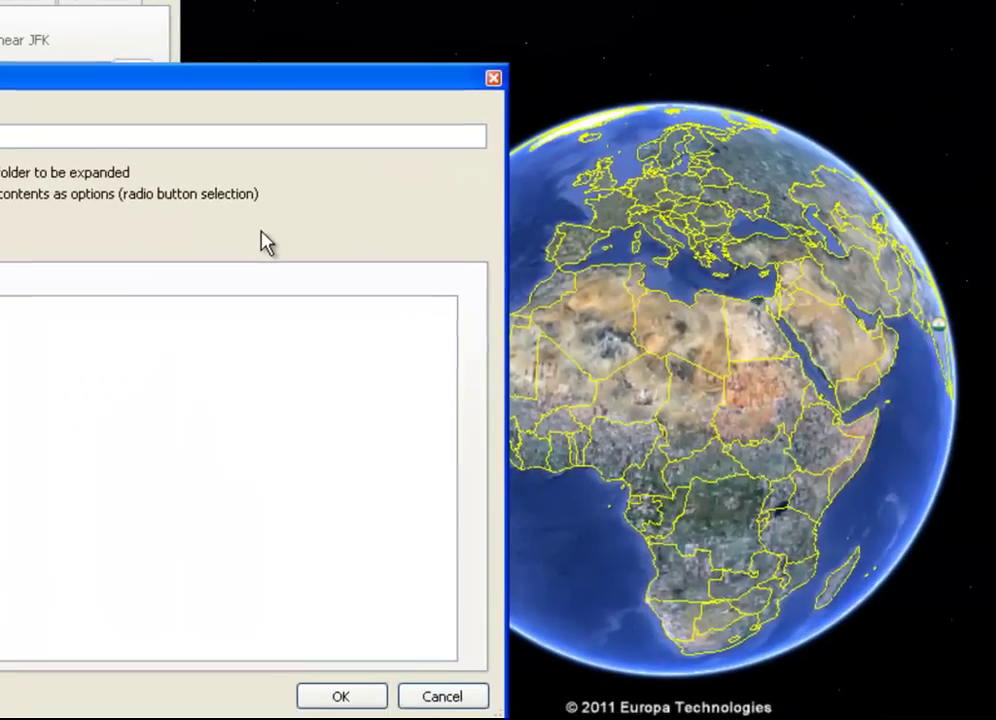
left_click_drag(190, 82, 562, 88)
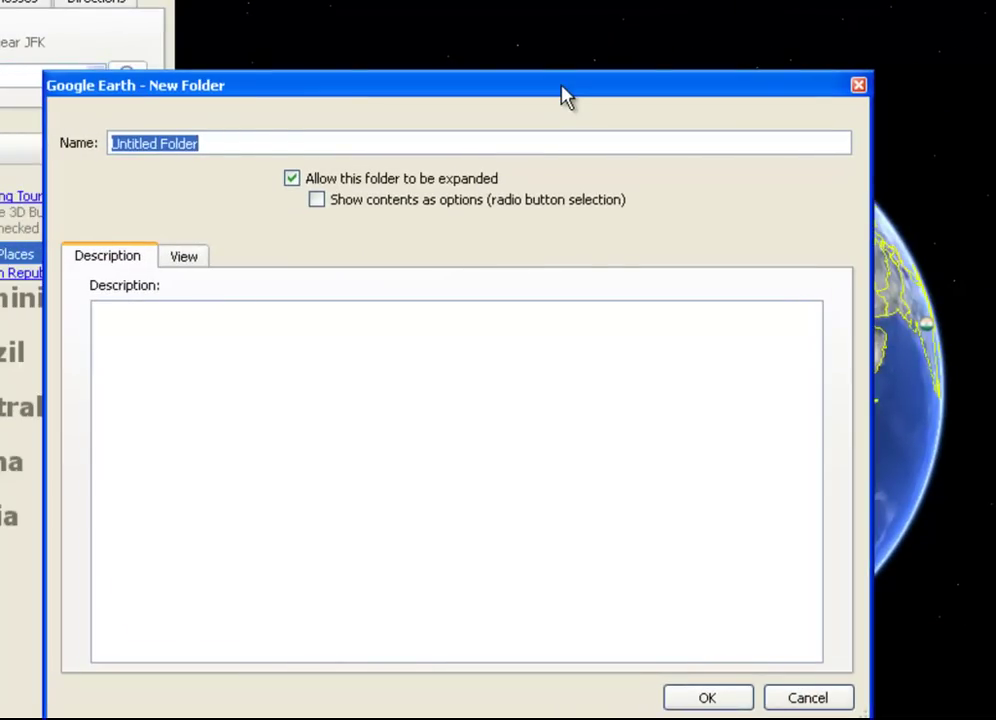
type("Project")
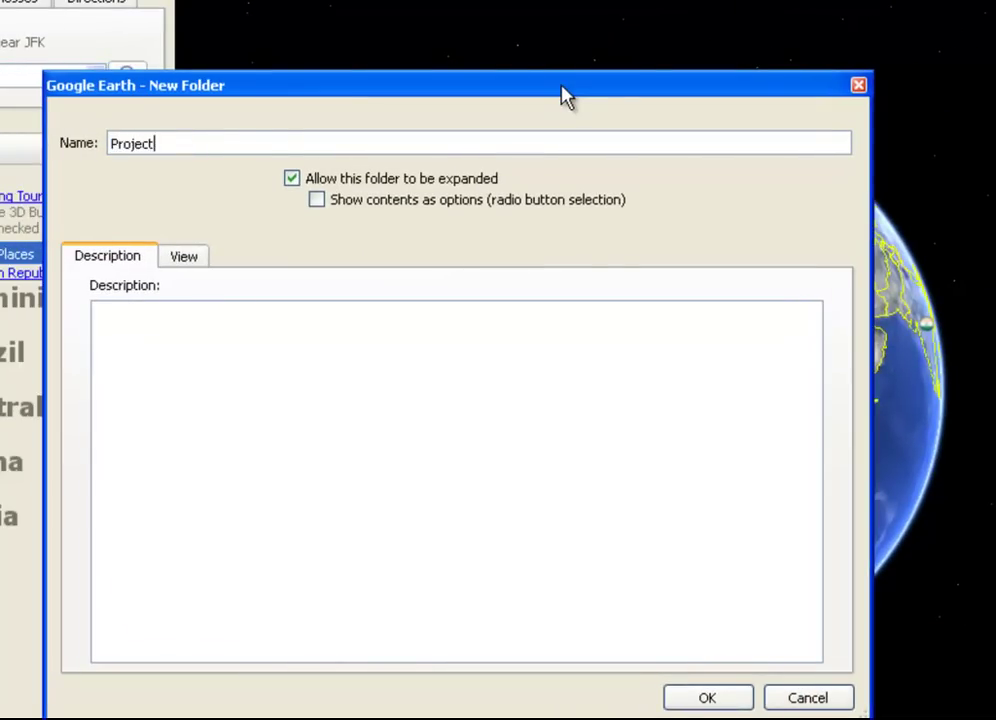
type(" 1")
left_click(714, 700)
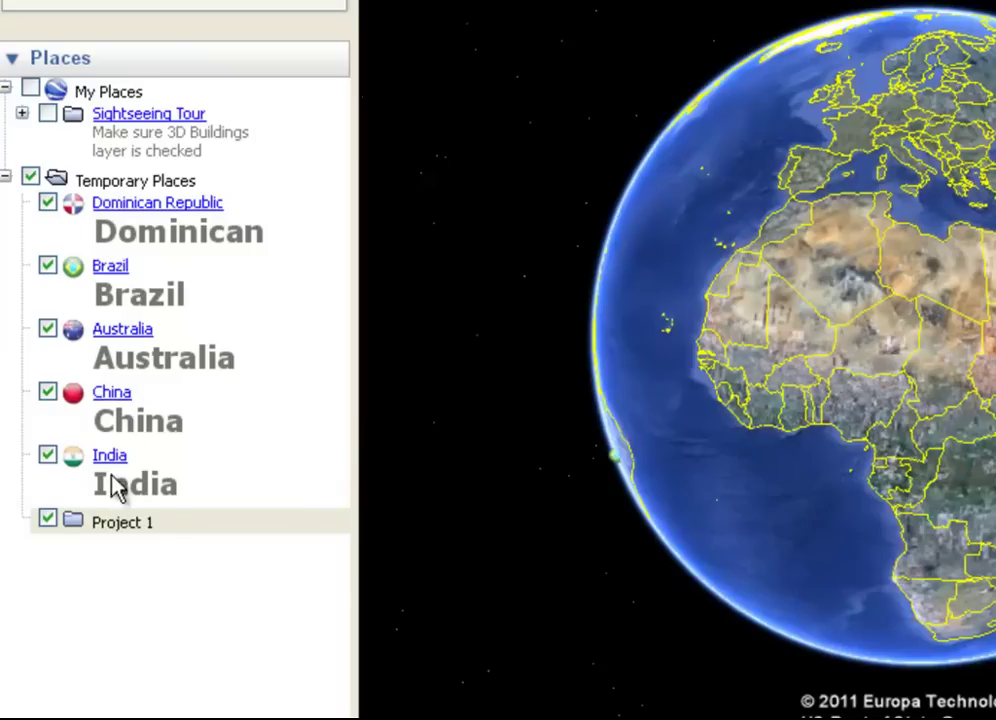
Drag the India, China, Australia, Brazil and Dominican Republic placemarks into Project 1.
left_click_drag(111, 471, 88, 528)
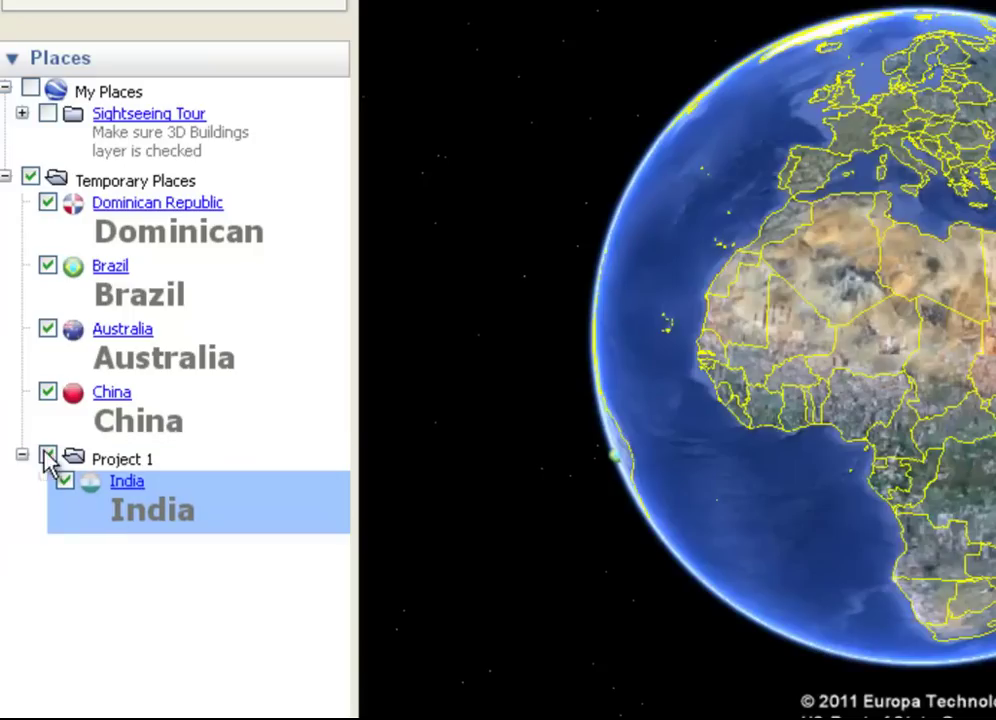
left_click_drag(104, 400, 114, 460)
left_click_drag(118, 338, 116, 407)
left_click_drag(107, 290, 116, 334)
left_click(118, 213)
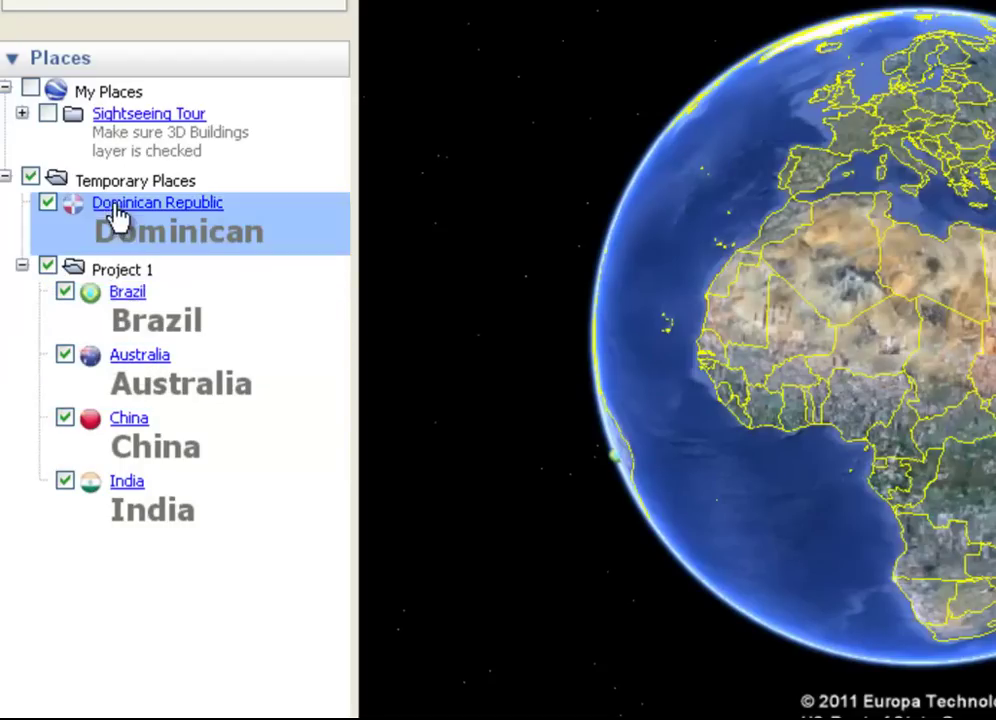
left_click_drag(118, 213, 138, 282)
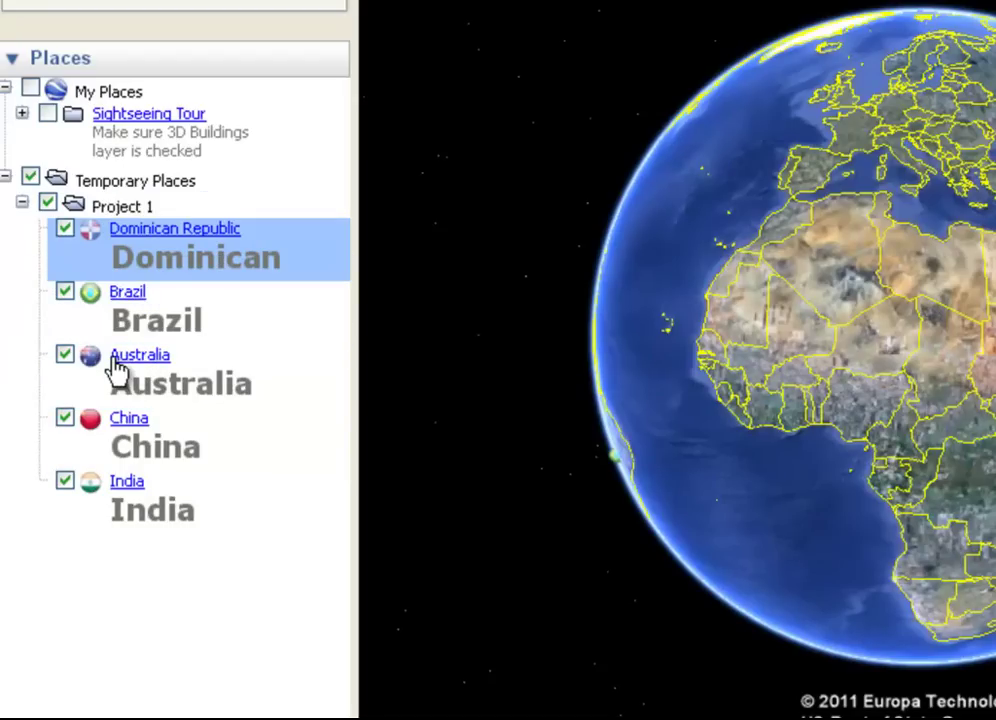
Save the Project 1 folder to the Desktop as 'Project 1' in KMZ format.
right_click(120, 210)
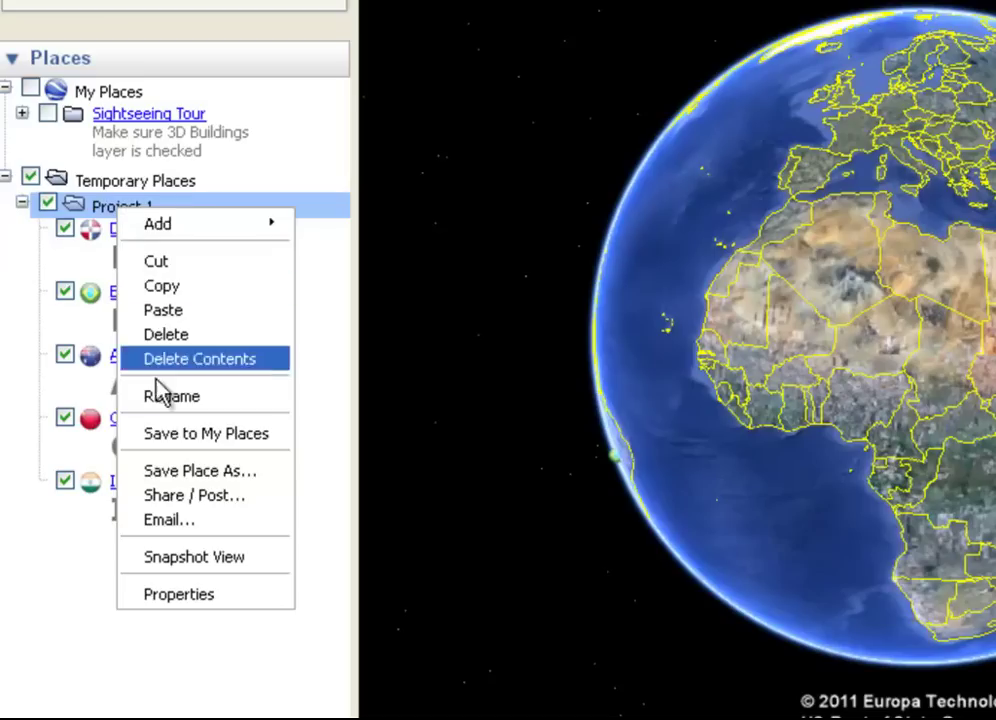
left_click(252, 479)
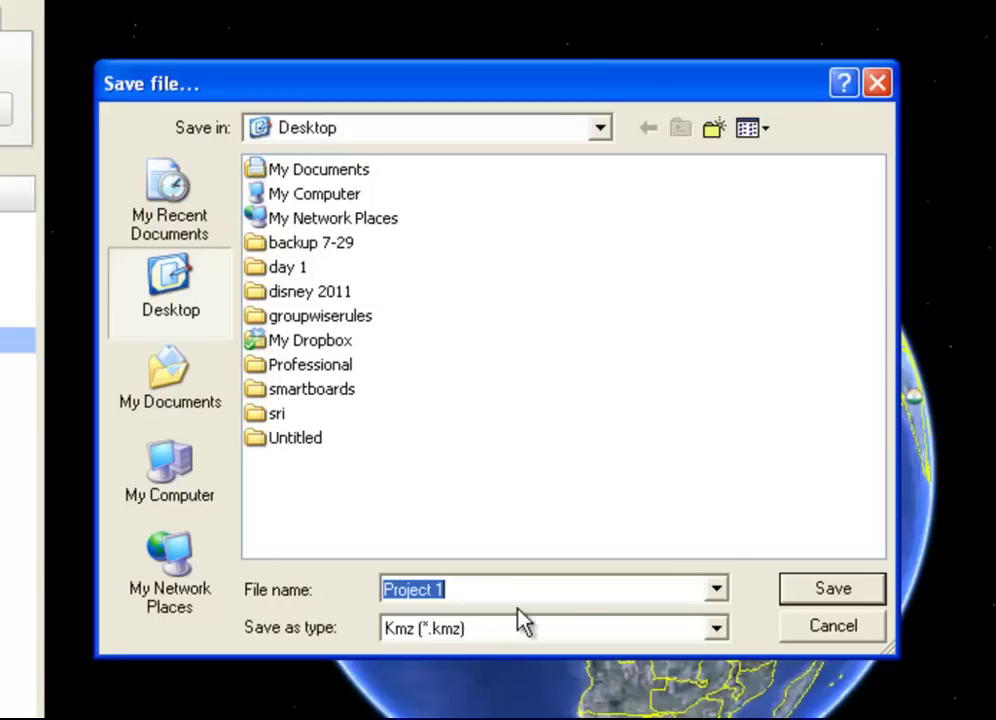
left_click(830, 595)
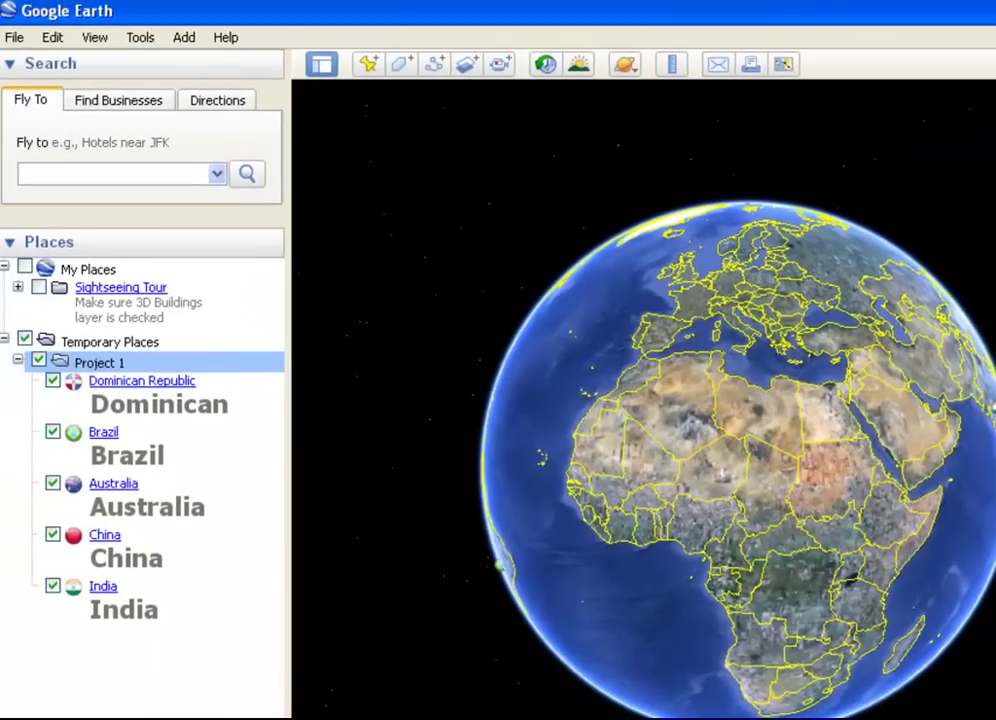
left_click(15, 38)
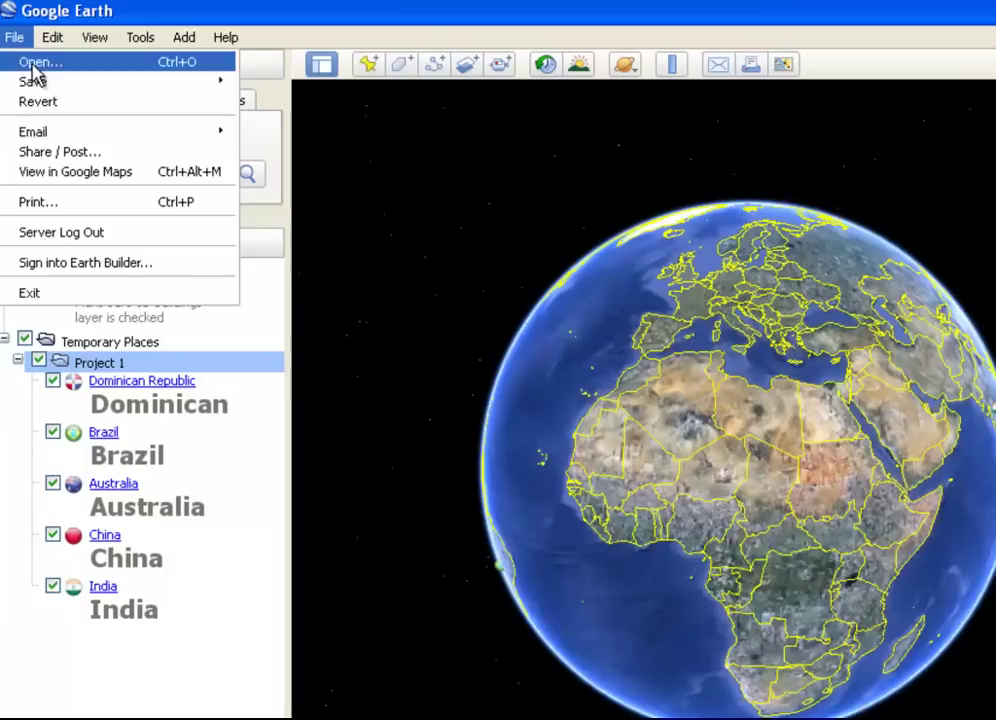
left_click(32, 62)
left_click(405, 330)
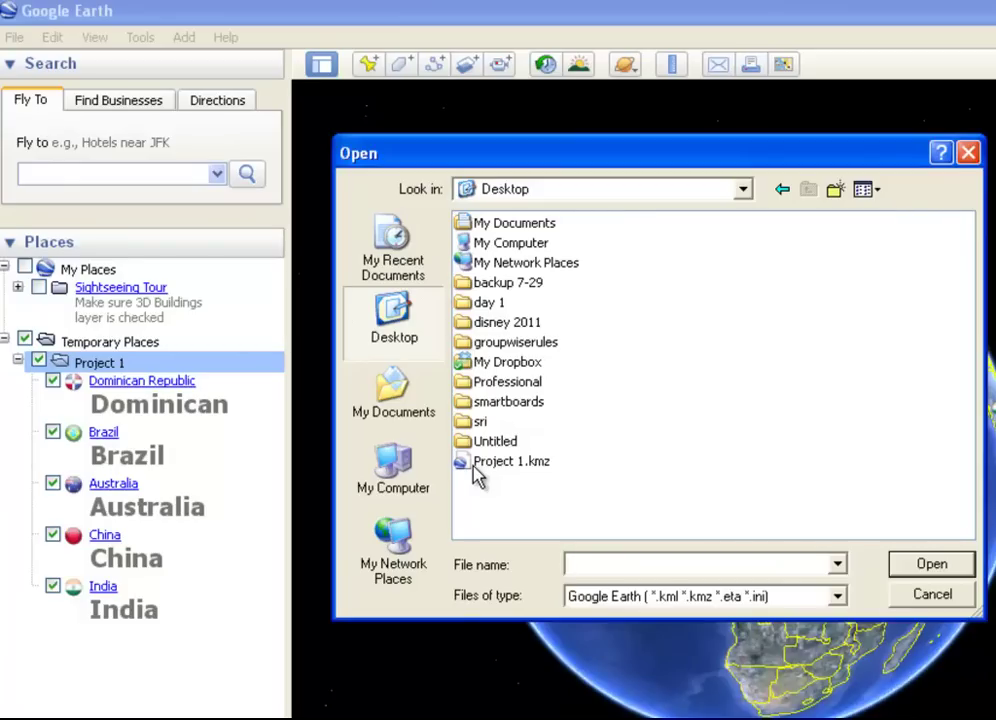
left_click(945, 597)
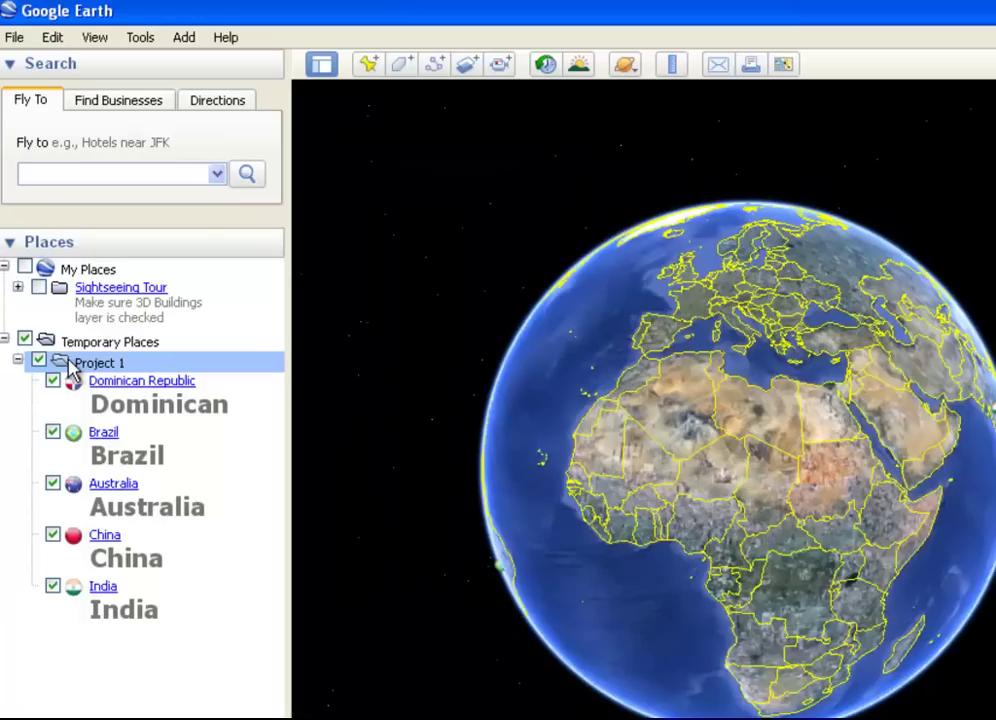
Delete the Project 1 folder with its placemarks and uncheck Temporary Places.
right_click(72, 368)
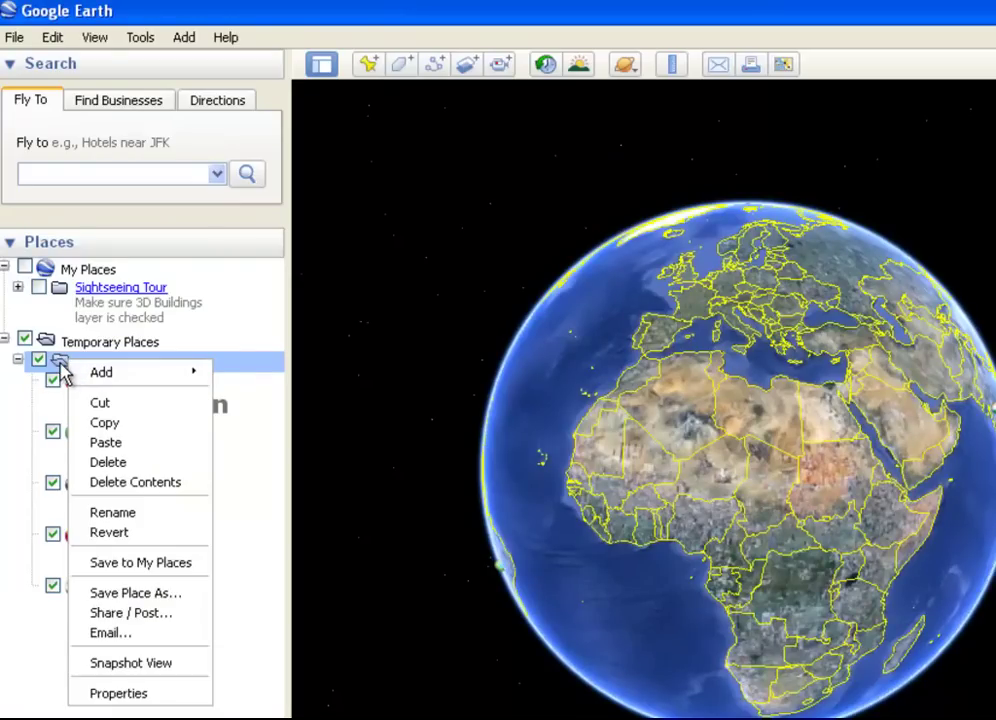
left_click(109, 462)
left_click(567, 468)
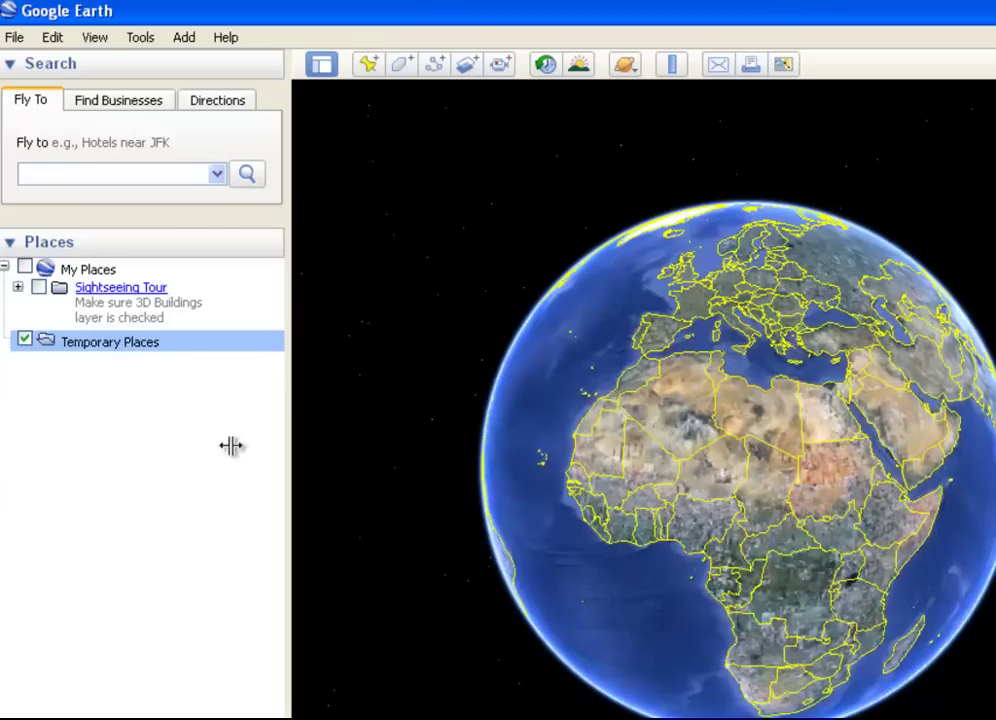
left_click(25, 340)
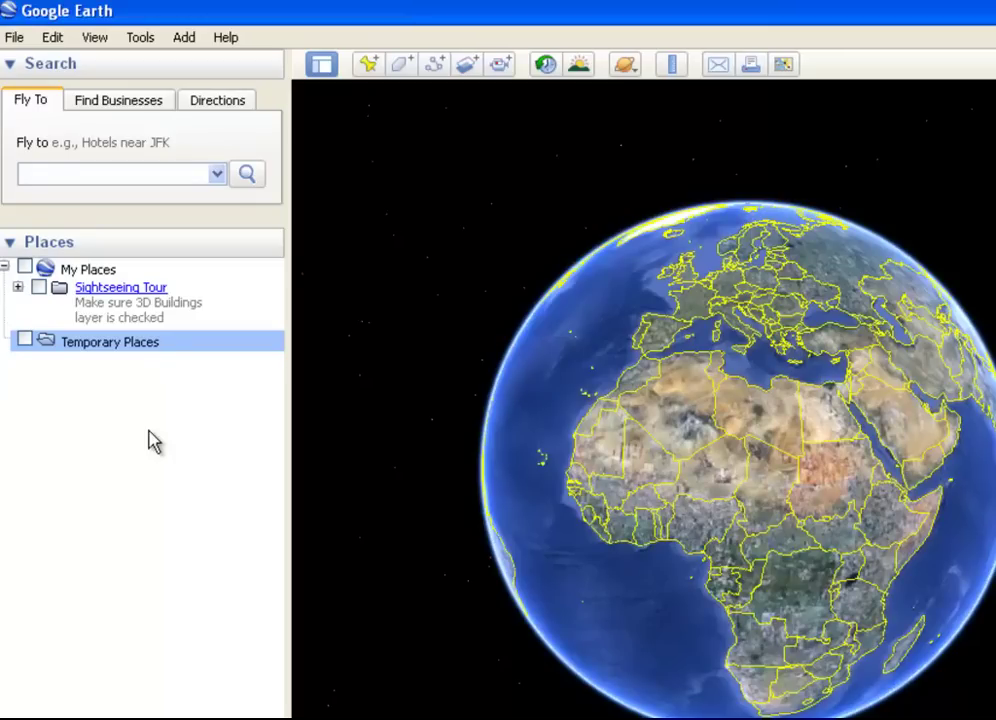
Open Project 1.kmz from the Desktop.
left_click(15, 38)
left_click(30, 62)
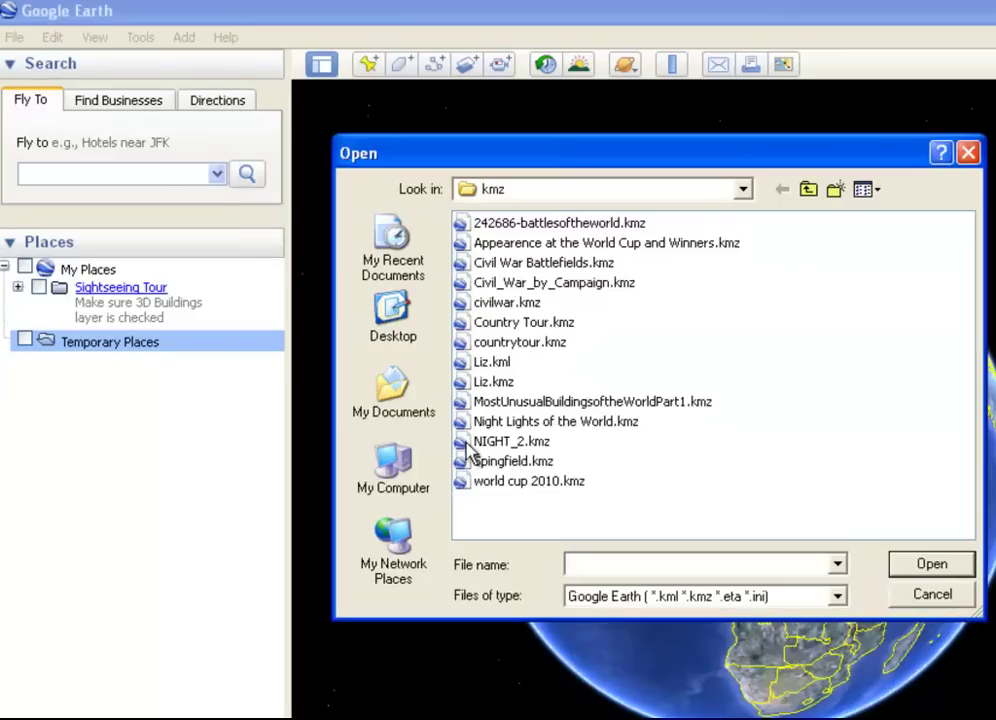
left_click(399, 336)
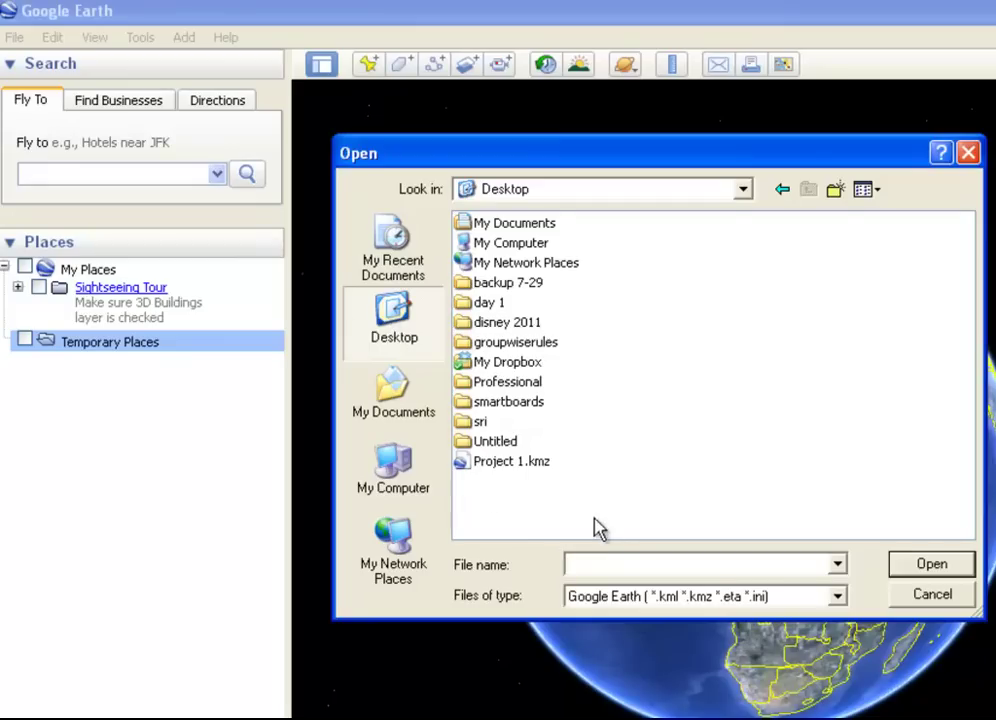
double_click(512, 462)
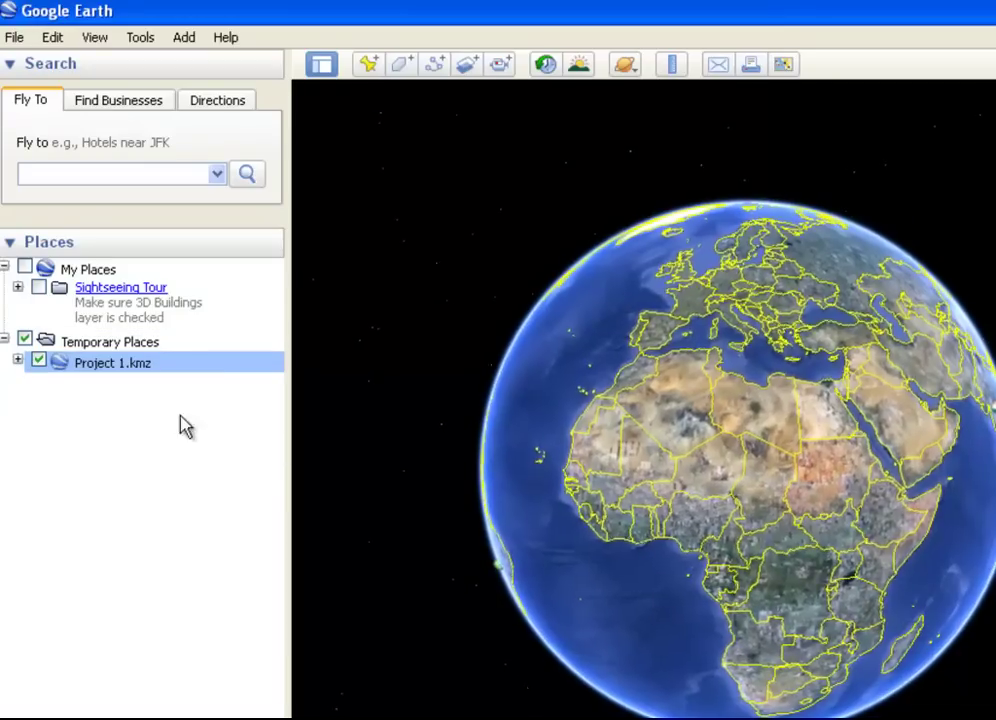
Expand Project 1.kmz and view the Dominican Republic, Brazil, Australia and China info balloons.
left_click(17, 362)
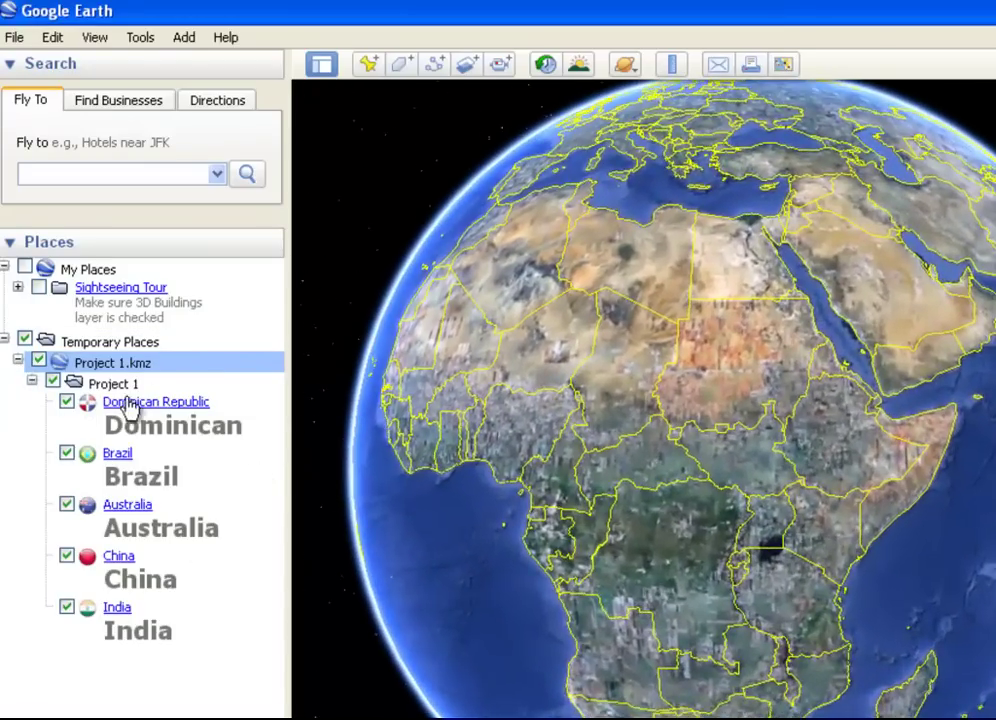
left_click(108, 385)
left_click(120, 421)
left_click(127, 482)
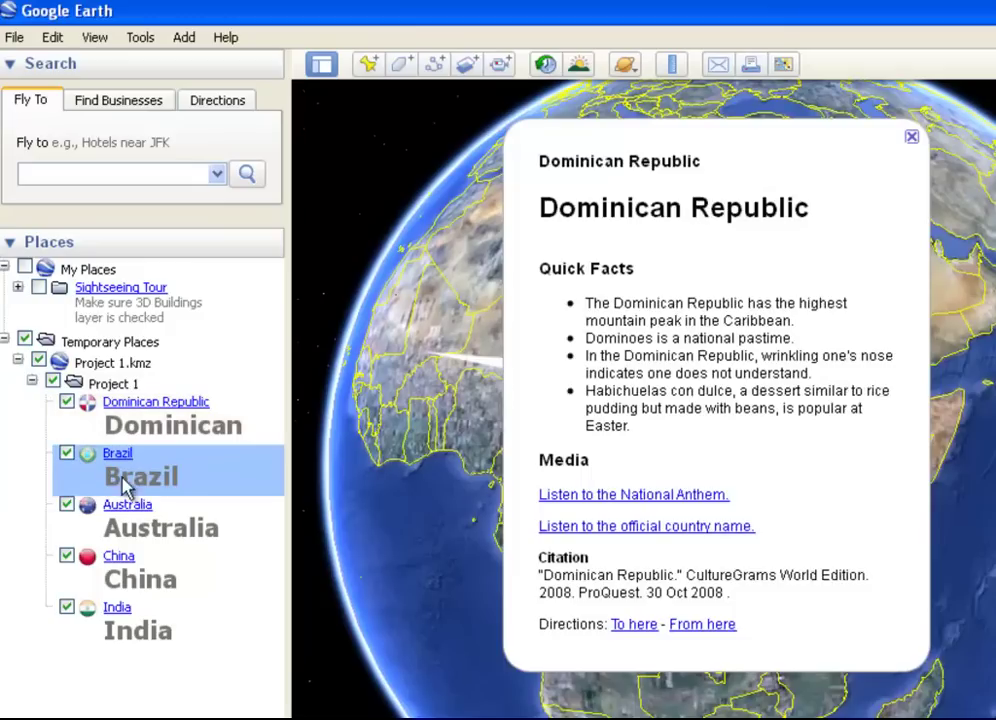
left_click(127, 525)
left_click(127, 567)
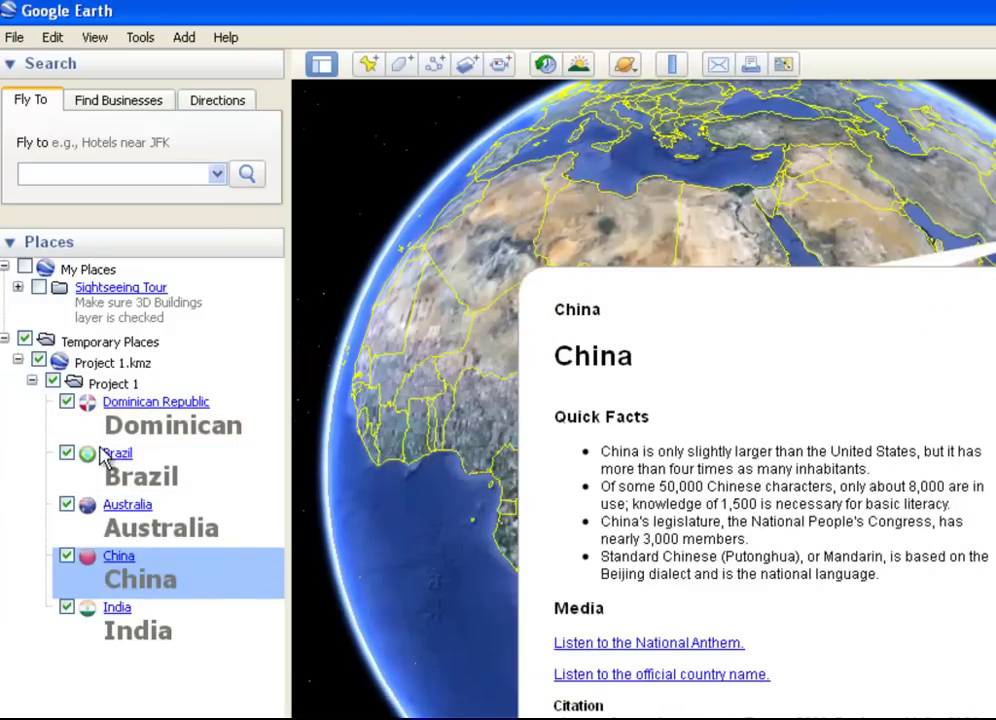